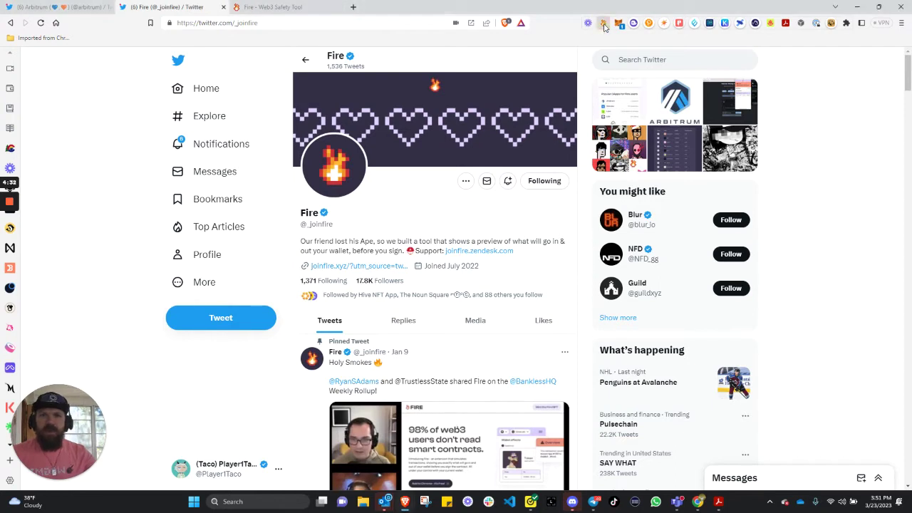
- Open the Fire extension popup over the Fire Twitter profile to see Trusted and popular DApps
{"action": "left_click", "coordinate": [602, 24]}
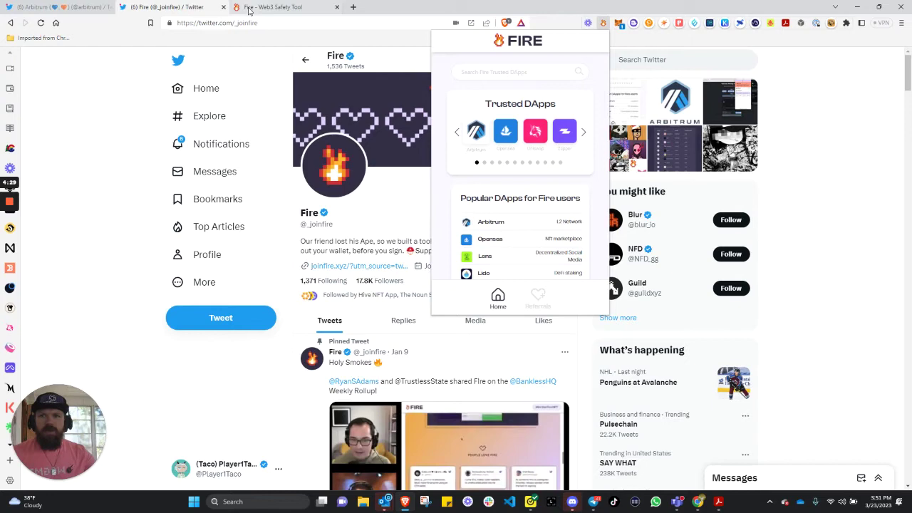
- Review the joinfire.xyz landing page in the 'Fire - Web3 Safety Tool' tab, then close it
{"action": "left_click", "coordinate": [288, 8]}
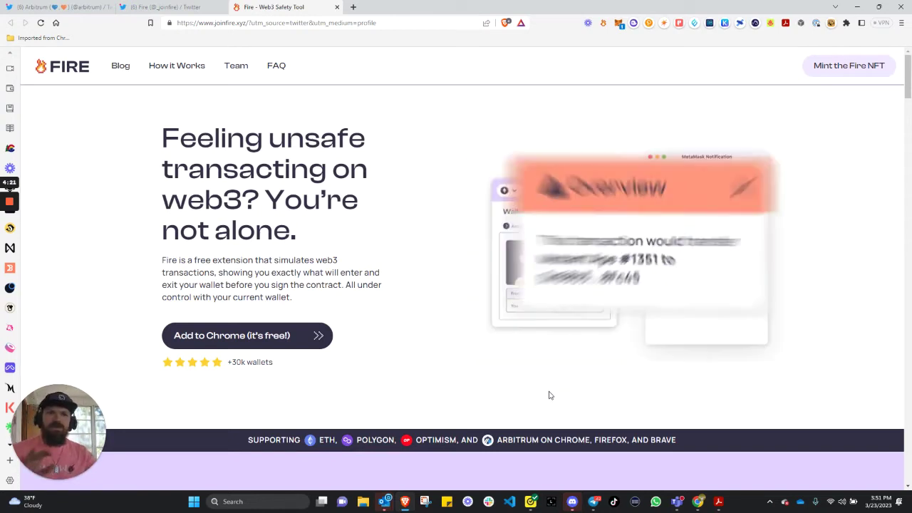
{"action": "left_click", "coordinate": [337, 8]}
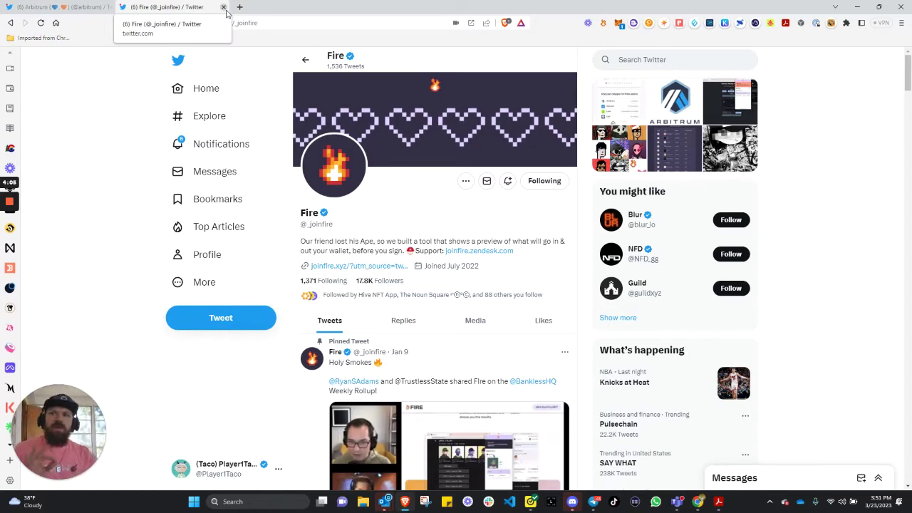
{"action": "left_click", "coordinate": [224, 8]}
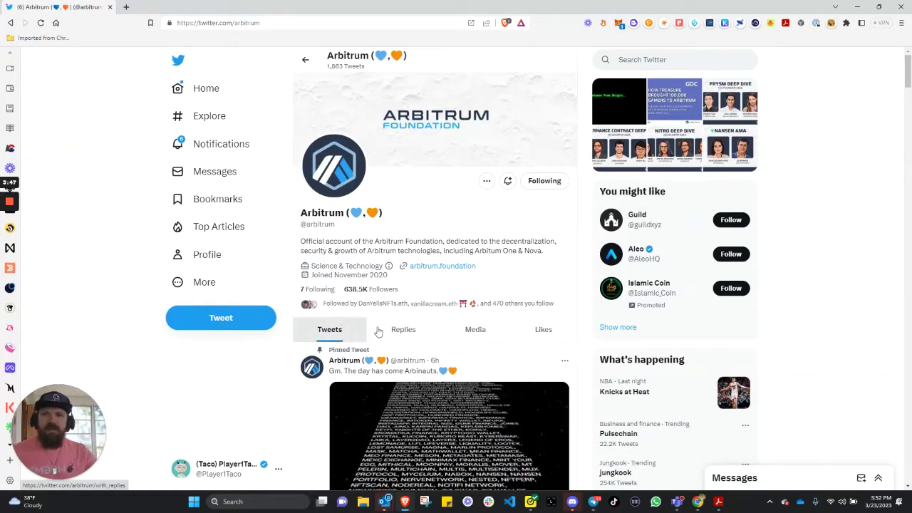
{"action": "left_click", "coordinate": [449, 268]}
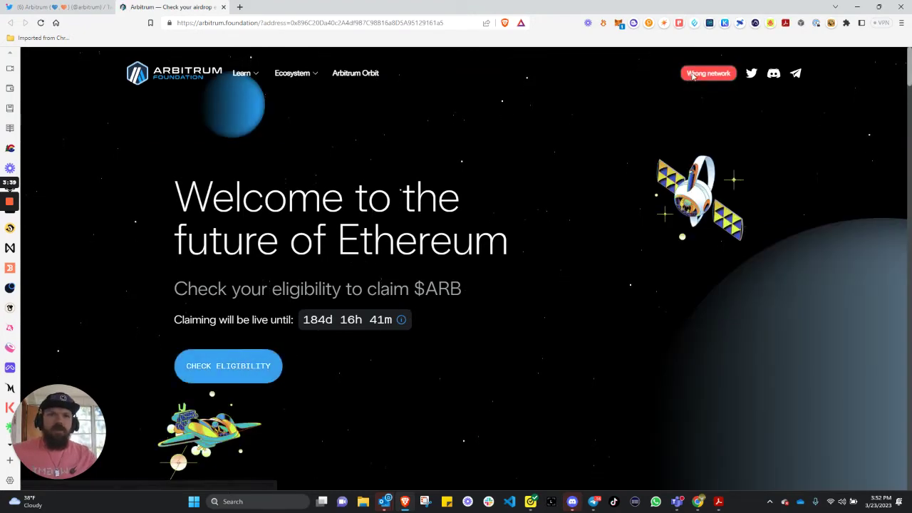
- Confirm eligibility for 875.0 ARB, switch MetaMask to Arbitrum, and start claiming
{"action": "left_click", "coordinate": [239, 376]}
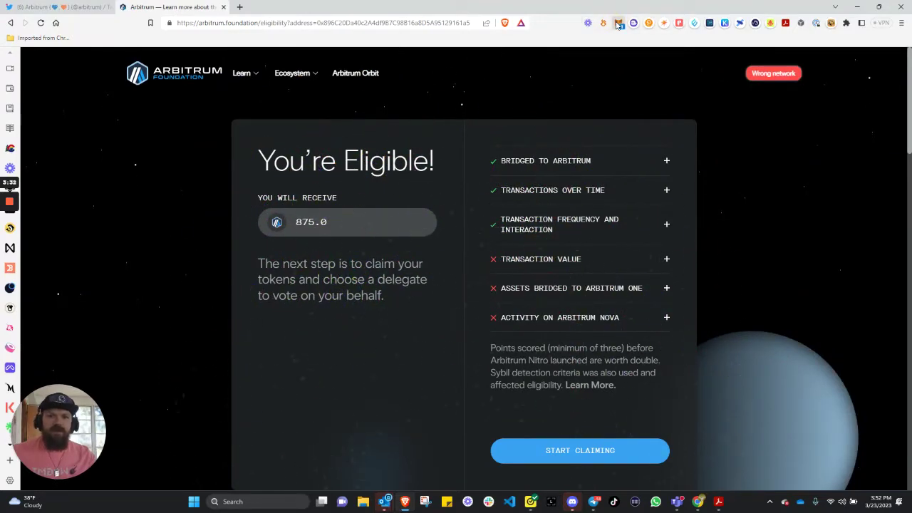
{"action": "left_click", "coordinate": [618, 25]}
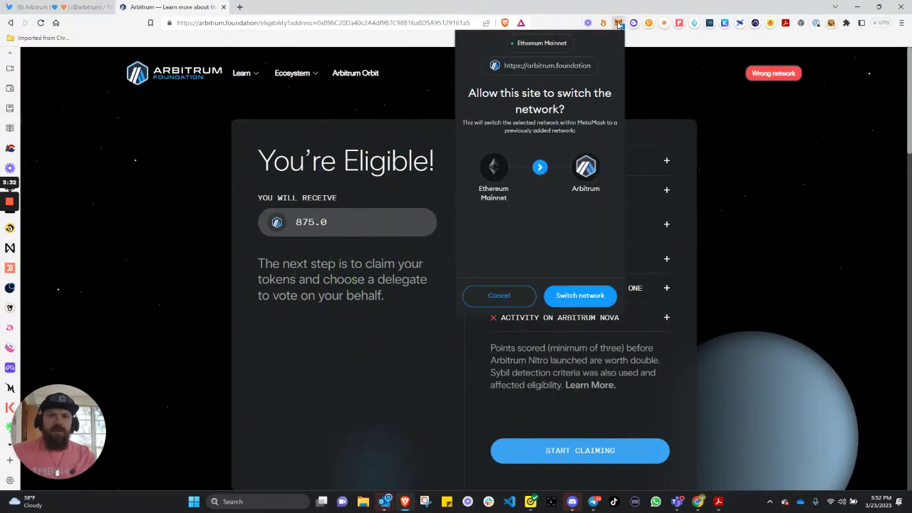
{"action": "left_click", "coordinate": [587, 295]}
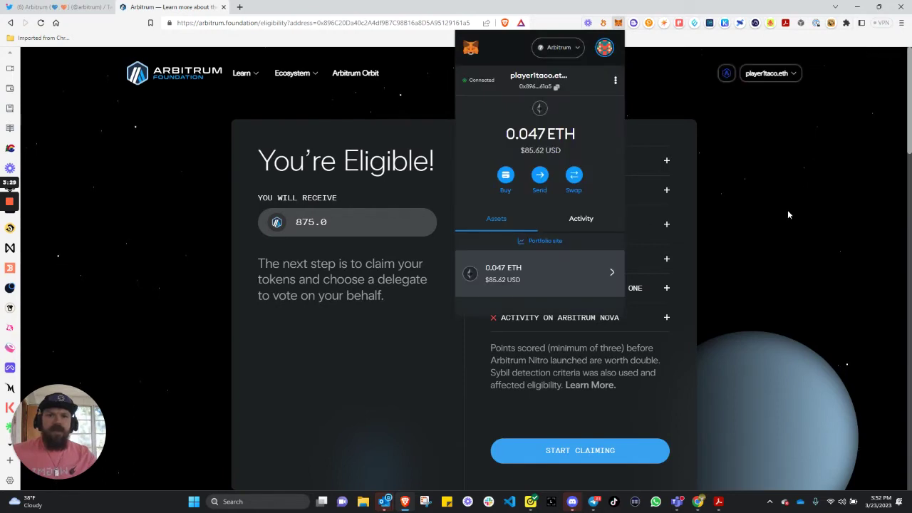
{"action": "left_click", "coordinate": [784, 211]}
{"action": "left_click", "coordinate": [558, 453]}
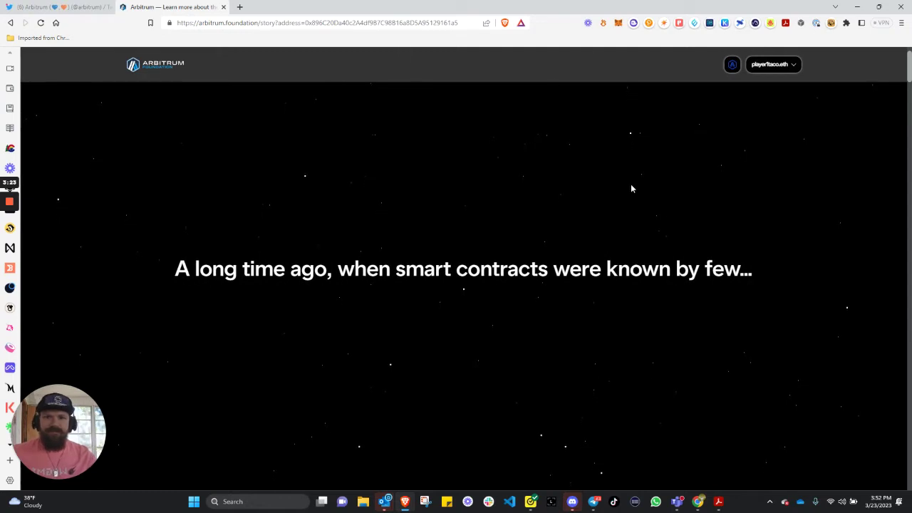
- Scroll through the Arbitrum story cards up to the 'dApps launched' chapter
{"action": "scroll", "coordinate": [631, 188], "scroll_direction": "down", "scroll_amount": 5}
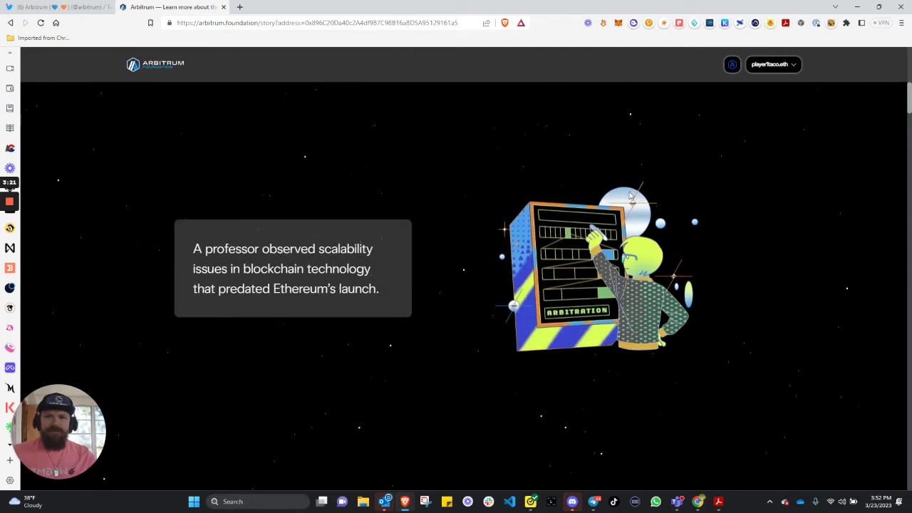
{"action": "scroll", "coordinate": [519, 267], "scroll_direction": "up", "scroll_amount": 5}
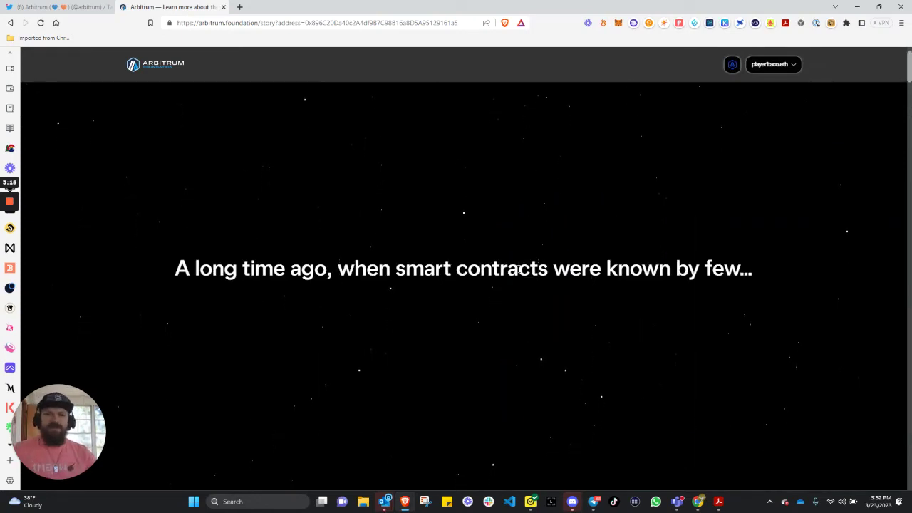
{"action": "scroll", "coordinate": [519, 268], "scroll_direction": "down", "scroll_amount": 5}
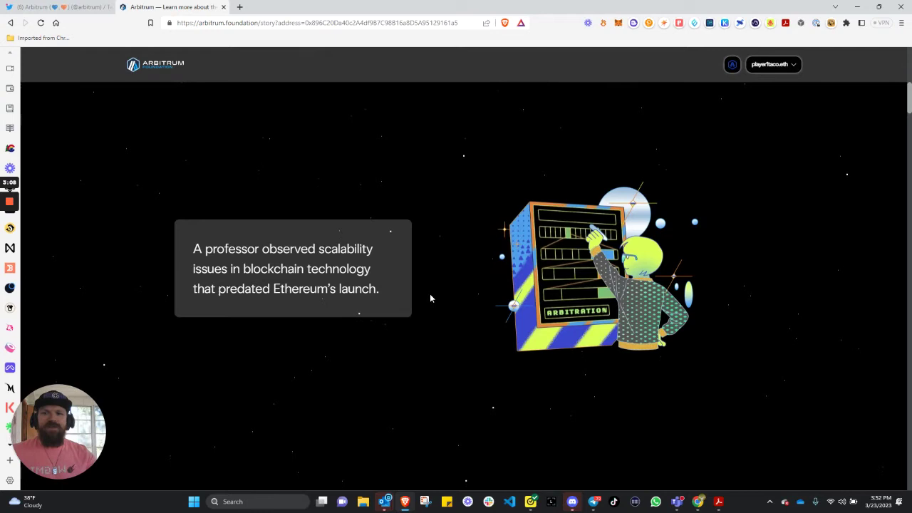
{"action": "scroll", "coordinate": [430, 298], "scroll_direction": "down", "scroll_amount": 5}
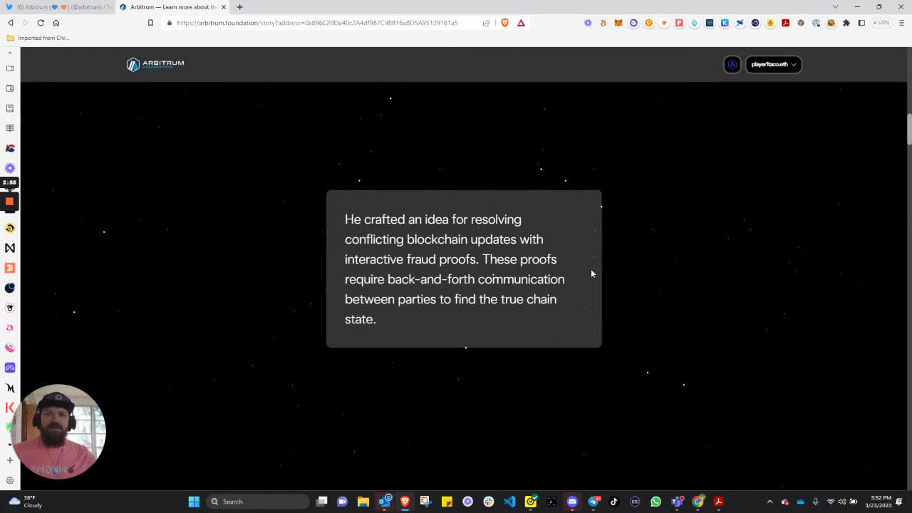
{"action": "scroll", "coordinate": [590, 273], "scroll_direction": "down", "scroll_amount": 3}
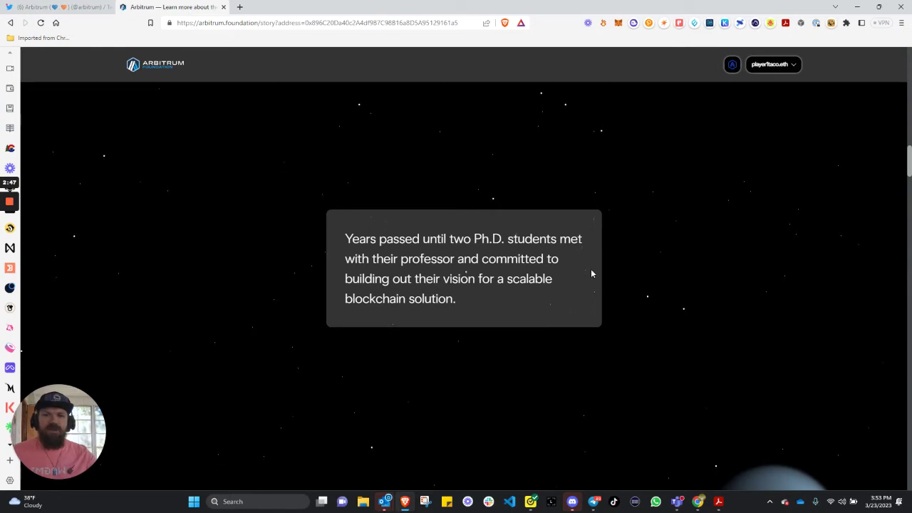
{"action": "scroll", "coordinate": [591, 273], "scroll_direction": "down", "scroll_amount": 3}
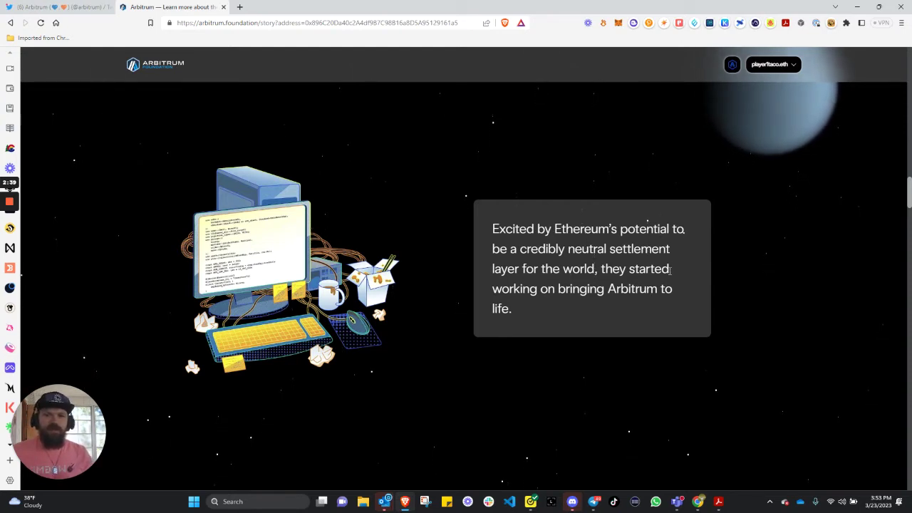
{"action": "scroll", "coordinate": [569, 345], "scroll_direction": "down", "scroll_amount": 3}
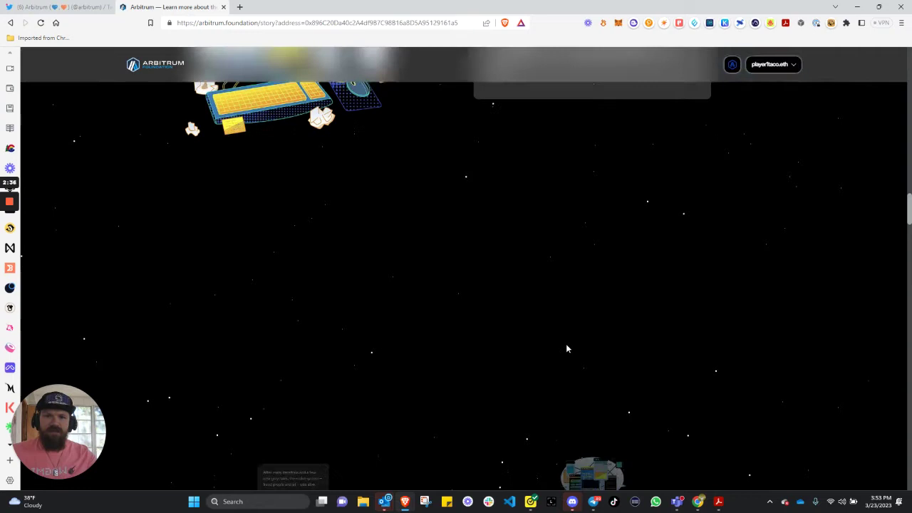
{"action": "scroll", "coordinate": [568, 348], "scroll_direction": "down", "scroll_amount": 3}
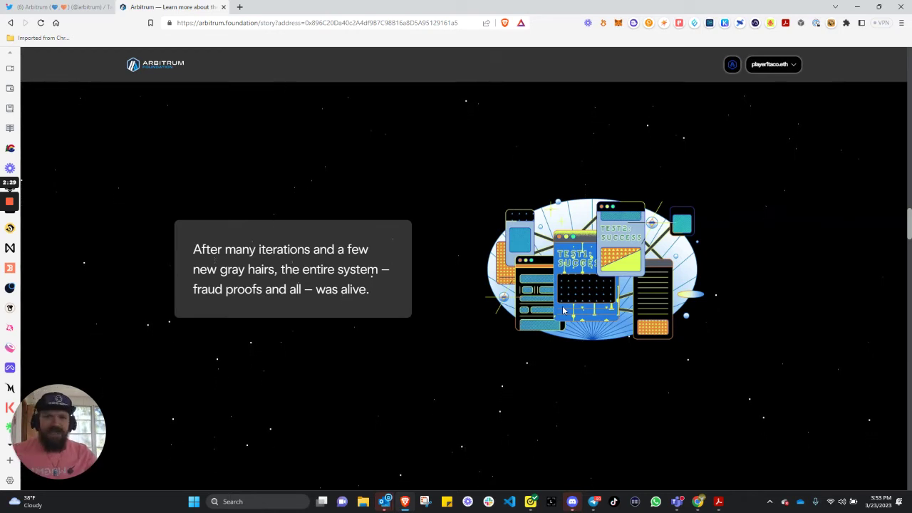
{"action": "scroll", "coordinate": [562, 310], "scroll_direction": "down", "scroll_amount": 3}
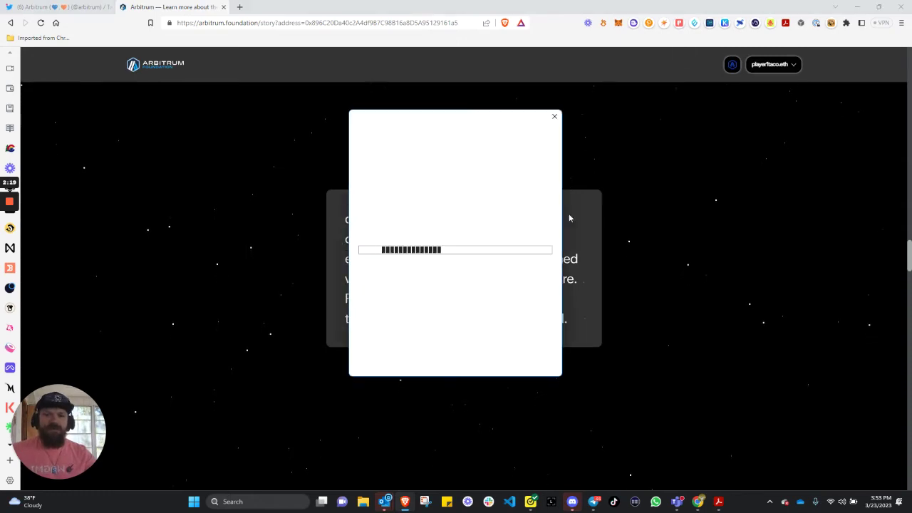
- Dismiss the stray loading and email-sync windows, then scroll to the 875.0-token claim card
{"action": "left_click", "coordinate": [553, 119]}
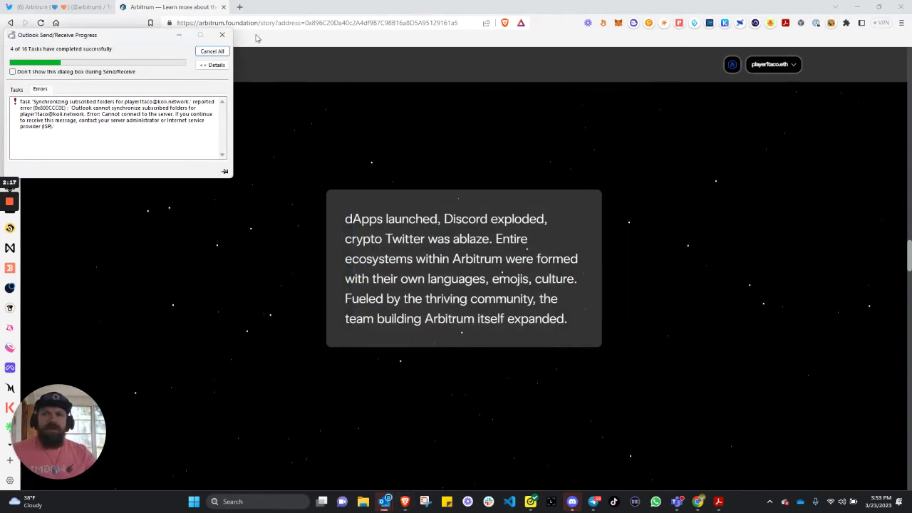
{"action": "left_click", "coordinate": [221, 35]}
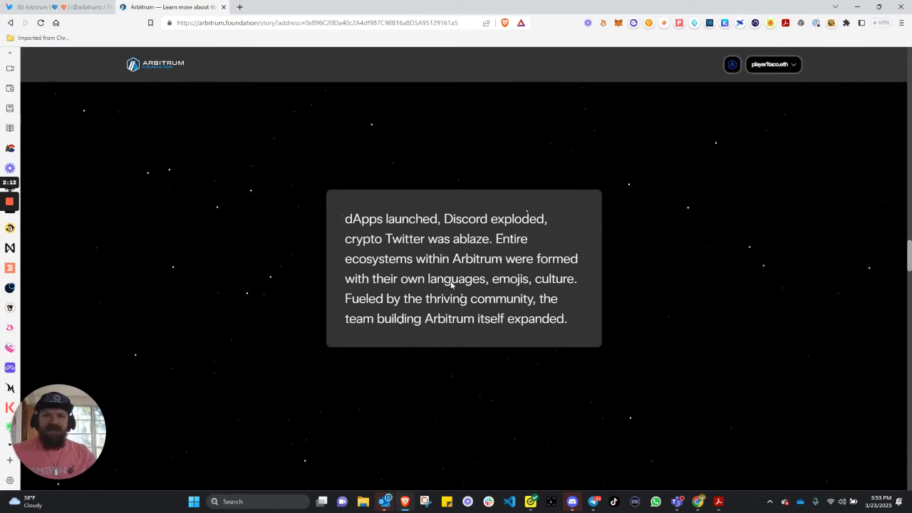
{"action": "scroll", "coordinate": [510, 210], "scroll_direction": "down", "scroll_amount": 5}
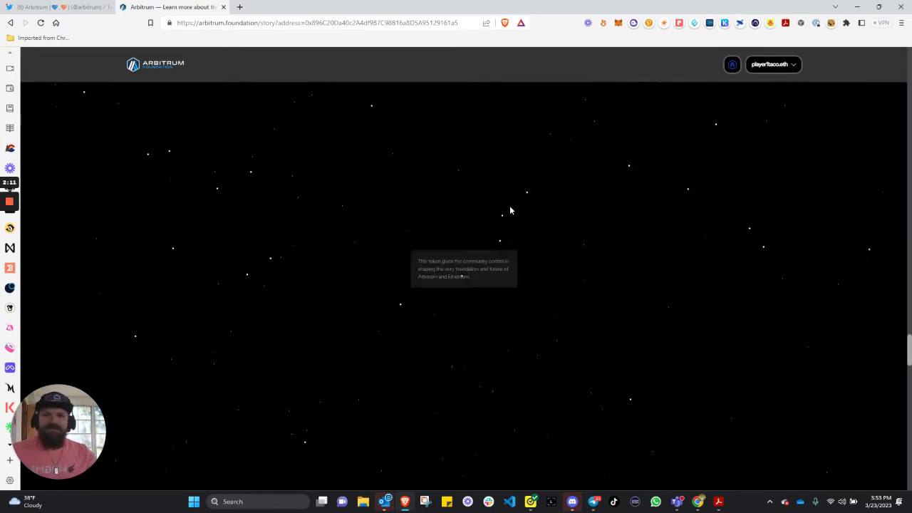
{"action": "scroll", "coordinate": [510, 210], "scroll_direction": "down", "scroll_amount": 2}
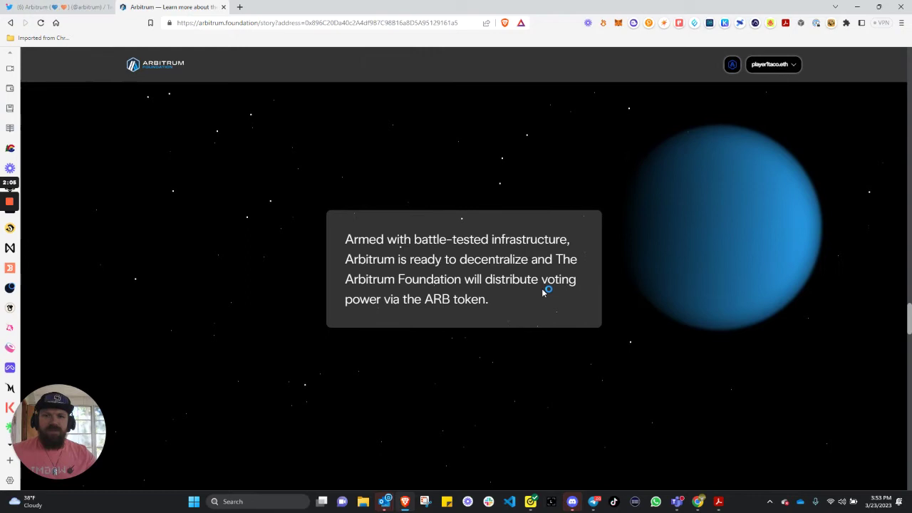
{"action": "scroll", "coordinate": [509, 310], "scroll_direction": "down", "scroll_amount": 2}
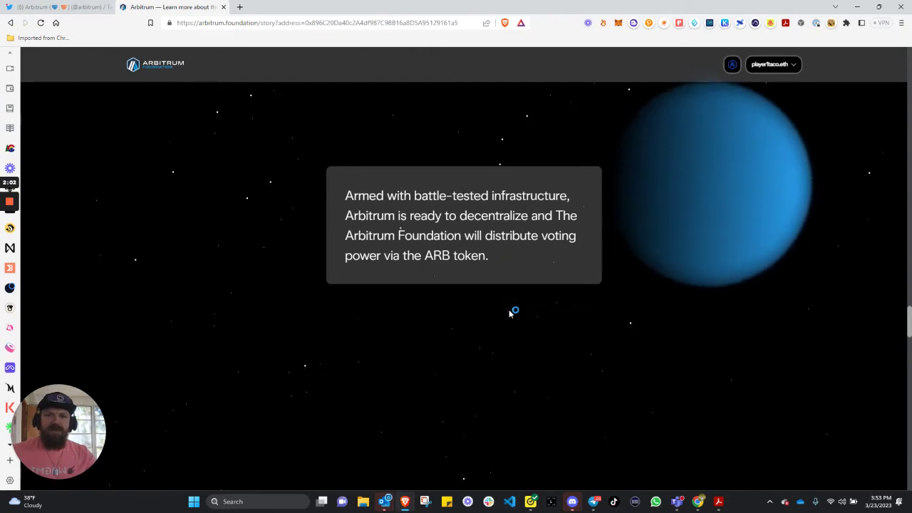
{"action": "scroll", "coordinate": [509, 314], "scroll_direction": "up", "scroll_amount": 2}
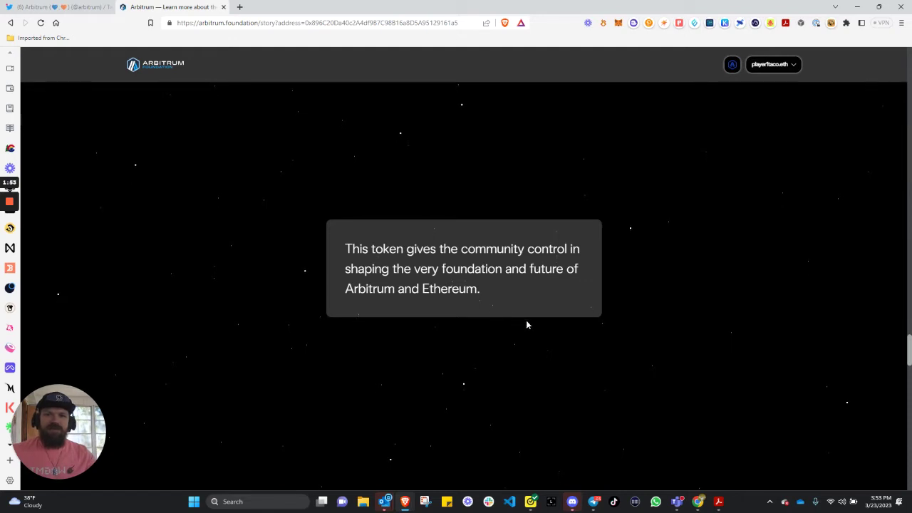
{"action": "scroll", "coordinate": [527, 322], "scroll_direction": "down", "scroll_amount": 5}
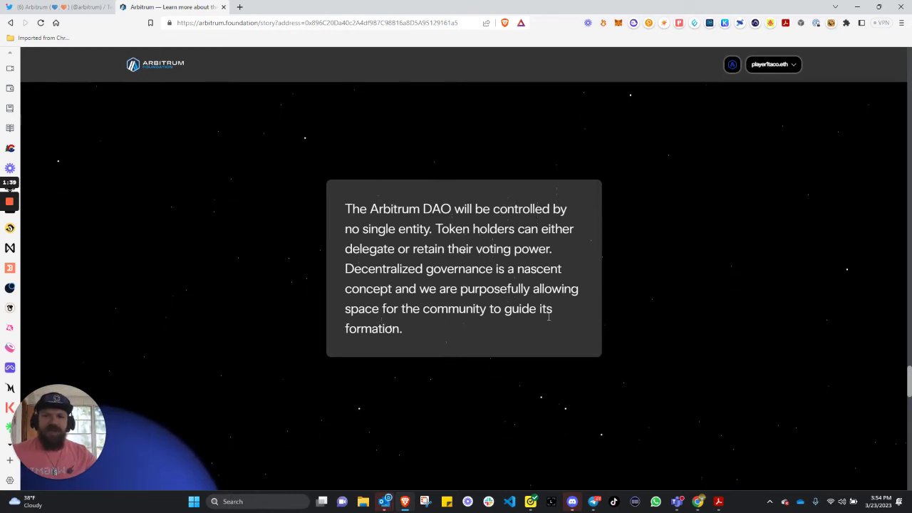
{"action": "scroll", "coordinate": [547, 321], "scroll_direction": "down", "scroll_amount": 5}
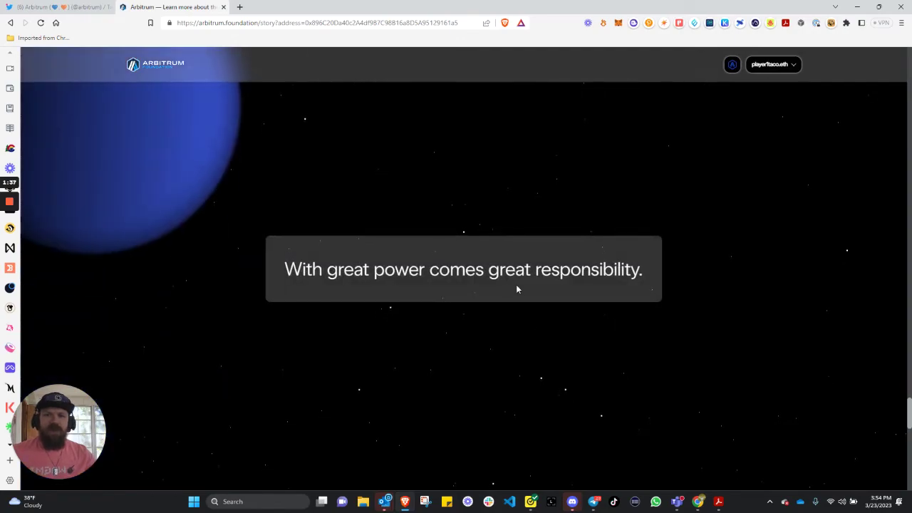
{"action": "scroll", "coordinate": [626, 285], "scroll_direction": "down", "scroll_amount": 2}
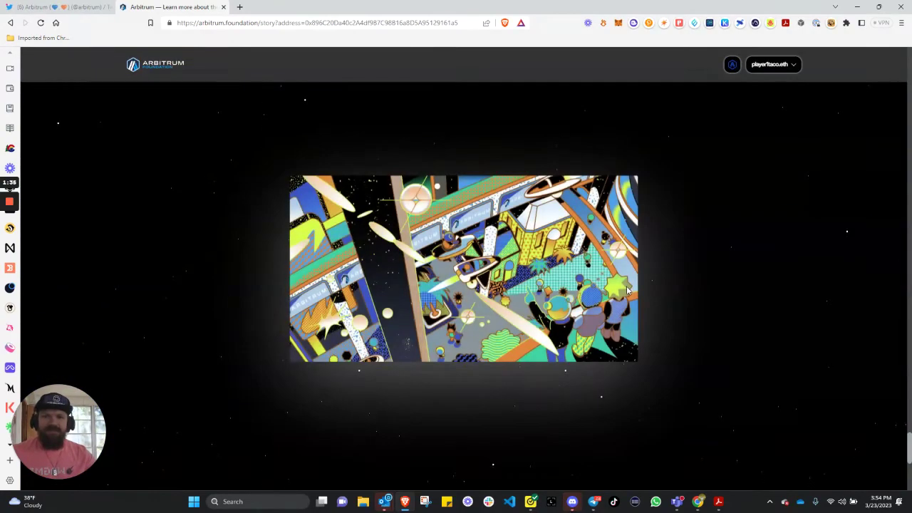
{"action": "scroll", "coordinate": [626, 292], "scroll_direction": "down", "scroll_amount": 5}
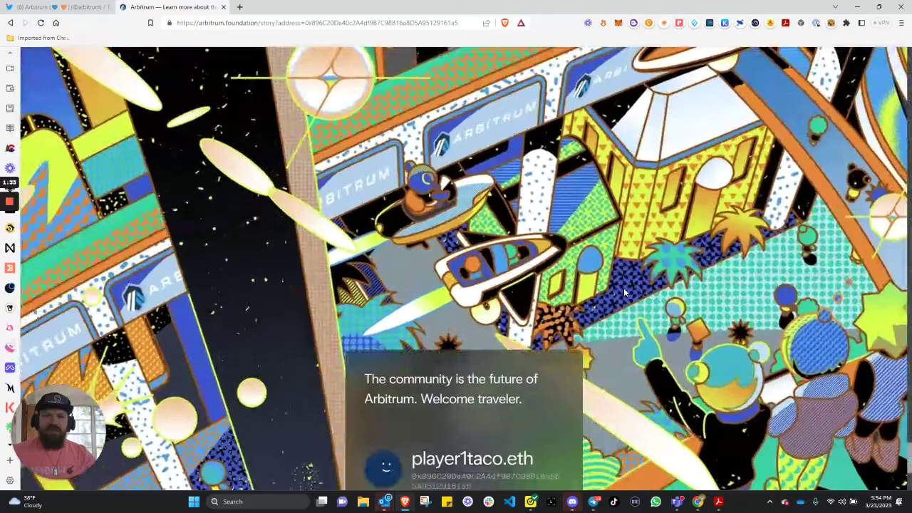
{"action": "scroll", "coordinate": [627, 292], "scroll_direction": "down", "scroll_amount": 3}
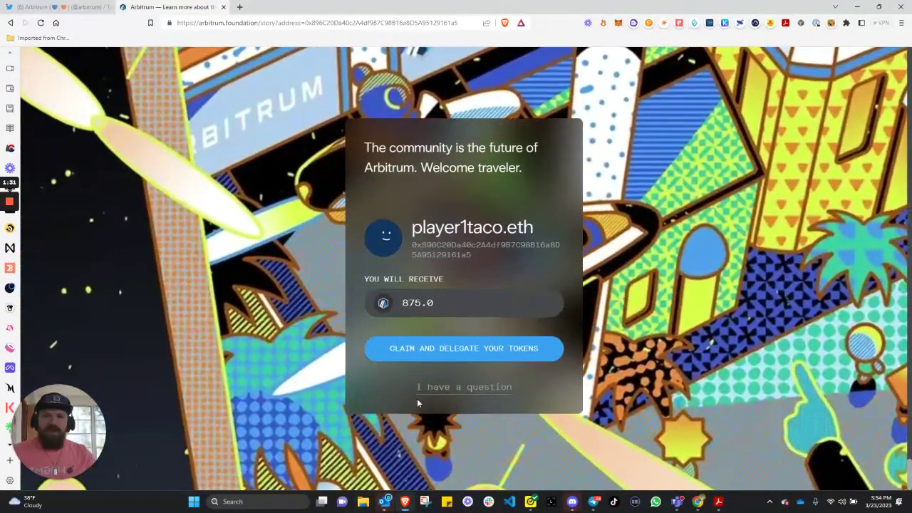
- Choose to delegate voting power to yourself and proceed through CLAIM & DELEGATE for 875.0 tokens
{"action": "left_click", "coordinate": [481, 353]}
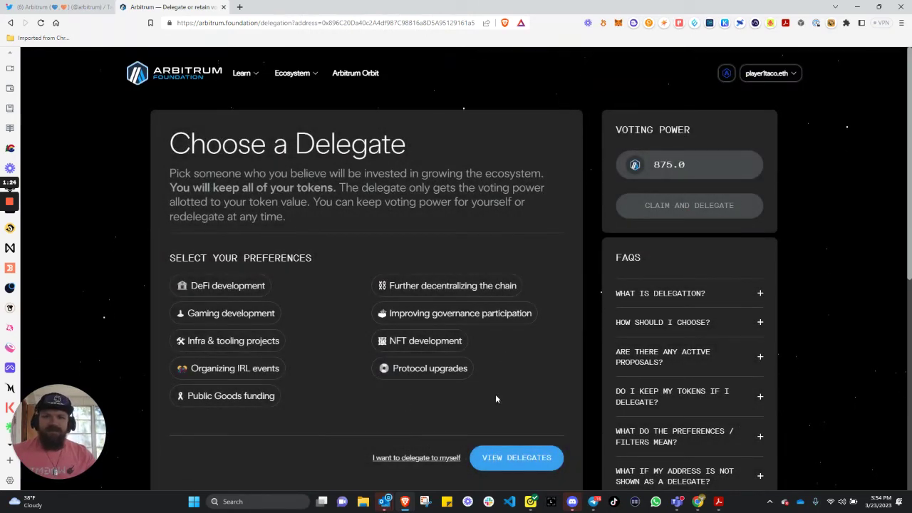
{"action": "scroll", "coordinate": [464, 403], "scroll_direction": "down", "scroll_amount": 1}
{"action": "left_click", "coordinate": [428, 410]}
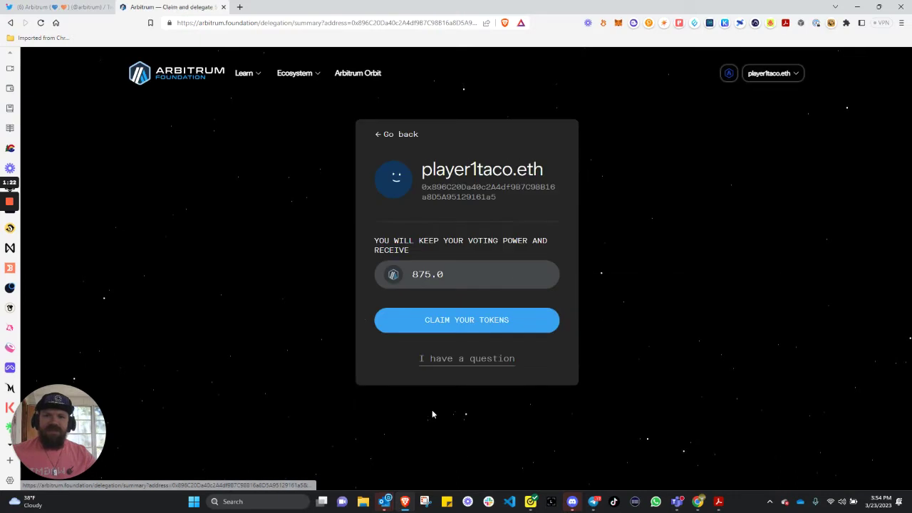
{"action": "left_click", "coordinate": [492, 321]}
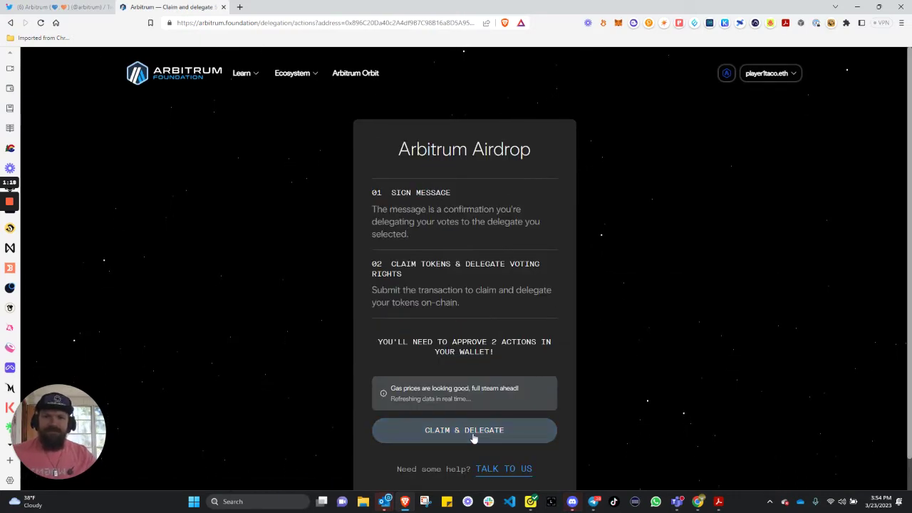
{"action": "left_click", "coordinate": [473, 436]}
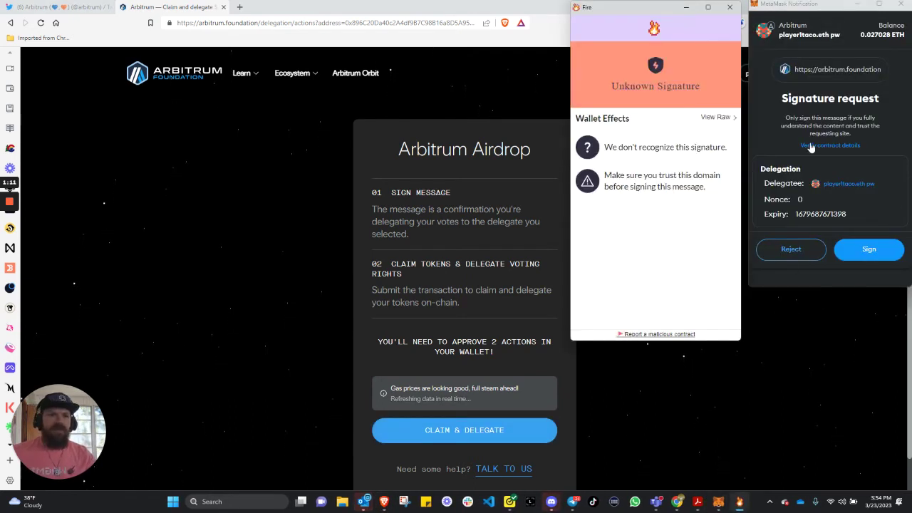
- Sign the self-delegation message in MetaMask and confirm the 875 ARB claim transaction
{"action": "left_click", "coordinate": [869, 255]}
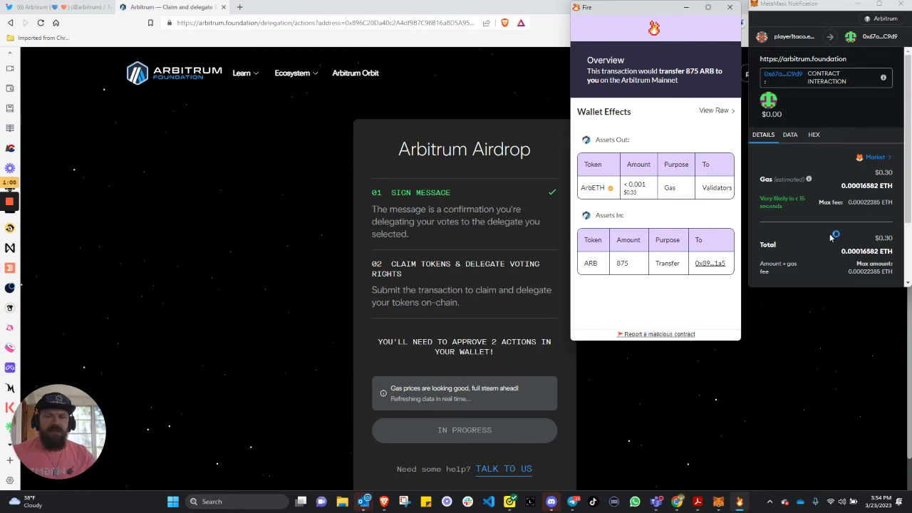
{"action": "scroll", "coordinate": [831, 238], "scroll_direction": "down", "scroll_amount": 2}
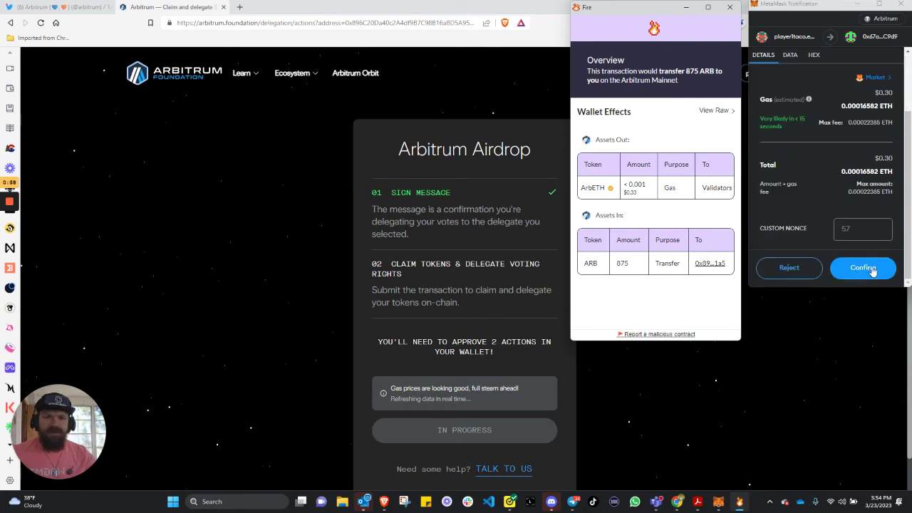
{"action": "left_click", "coordinate": [862, 268]}
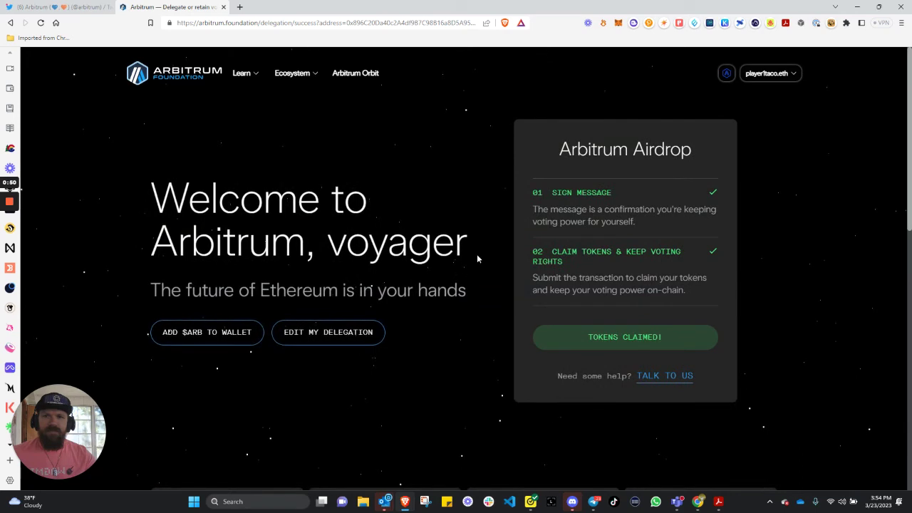
- Import the ARB token into MetaMask, showing the 875 ARB balance
{"action": "left_click", "coordinate": [226, 334]}
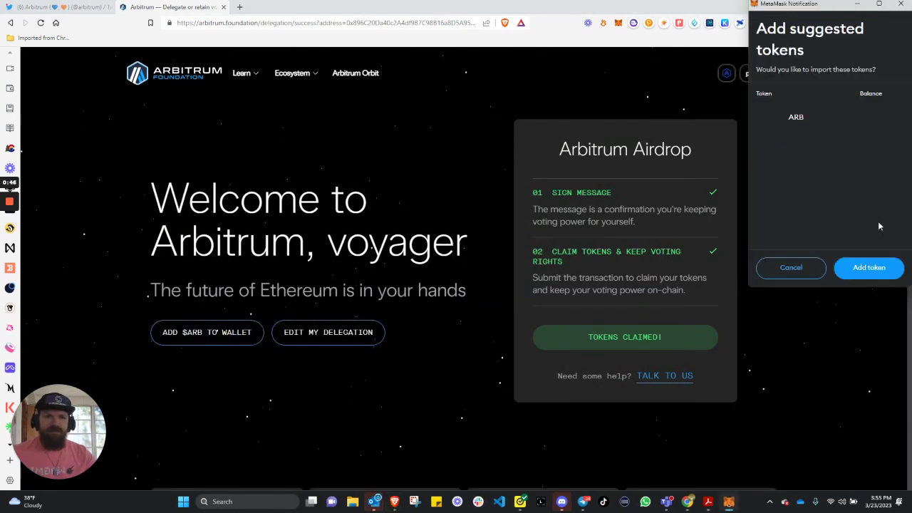
{"action": "left_click", "coordinate": [873, 273]}
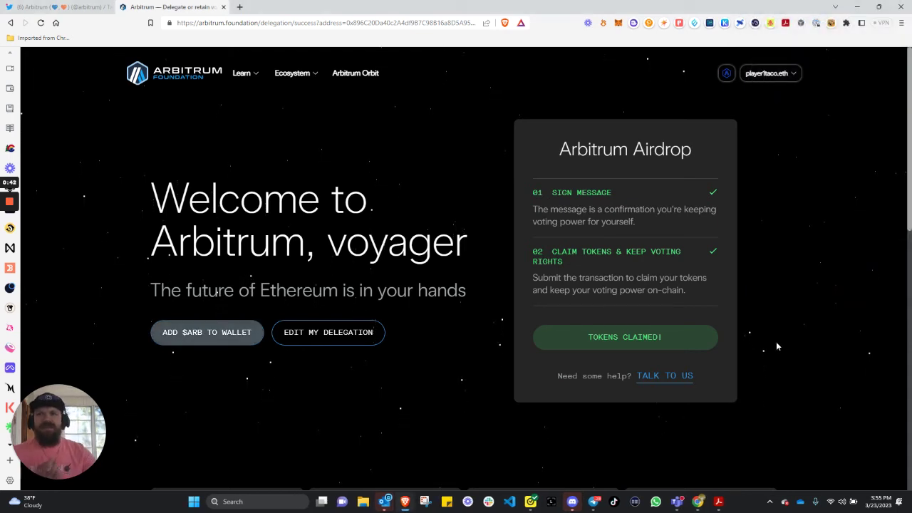
{"action": "left_click", "coordinate": [249, 77]}
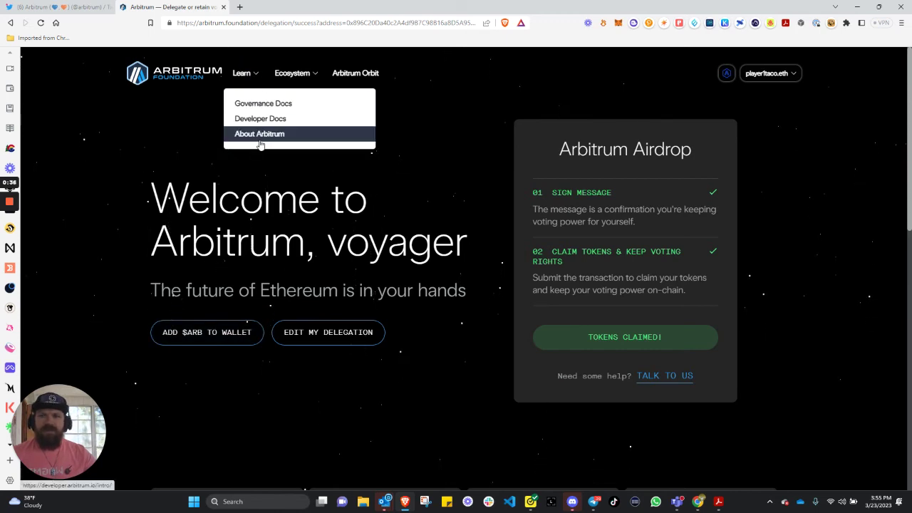
- Open Arbitrum Bridge and route it from Mainnet to Arbitrum Nova, approving one wallet network switch
{"action": "left_click", "coordinate": [290, 75]}
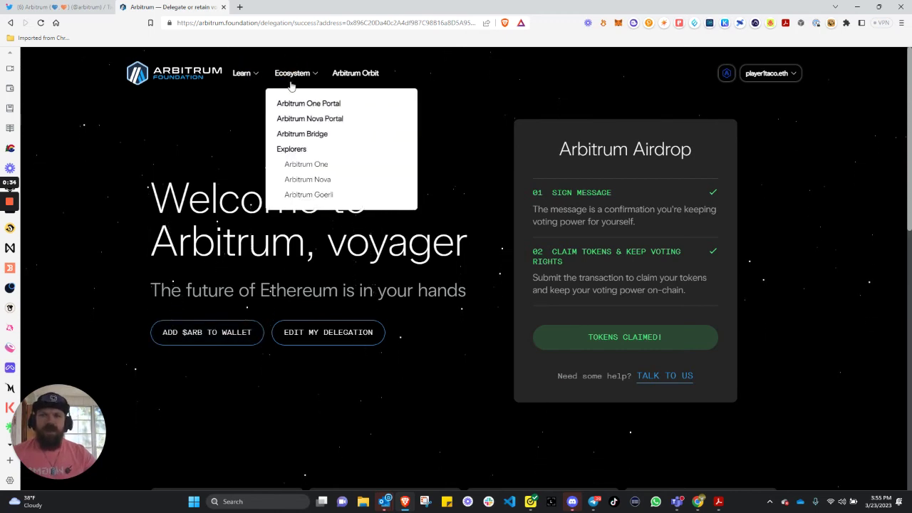
{"action": "left_click", "coordinate": [304, 135]}
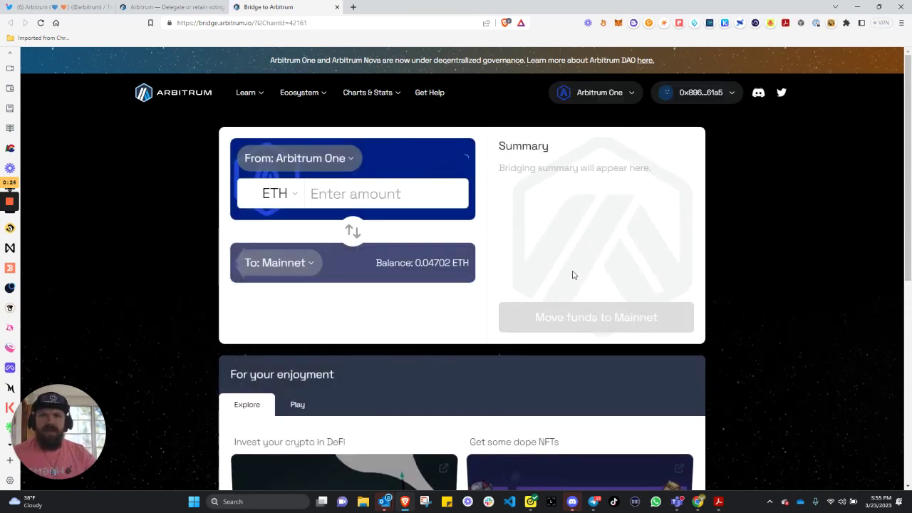
{"action": "left_click", "coordinate": [303, 263]}
{"action": "left_click", "coordinate": [316, 158]}
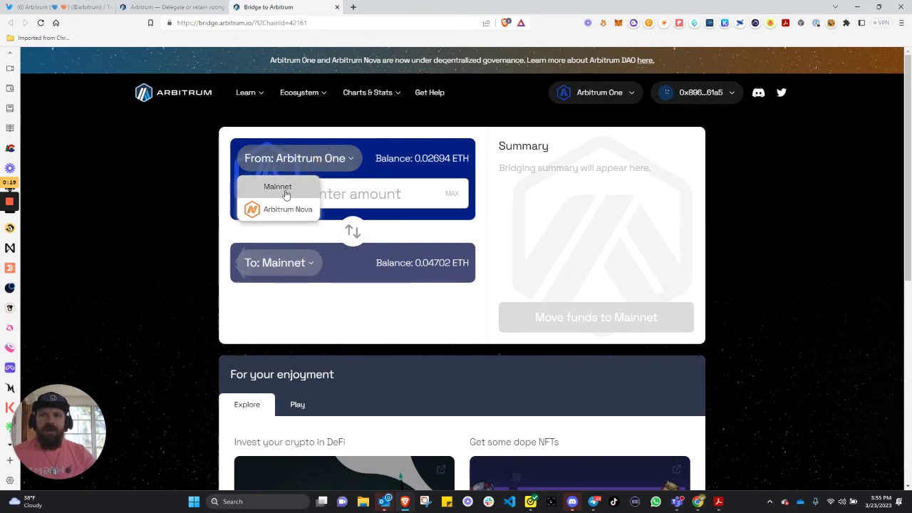
{"action": "left_click", "coordinate": [283, 188]}
{"action": "left_click", "coordinate": [301, 264]}
{"action": "left_click", "coordinate": [295, 313]}
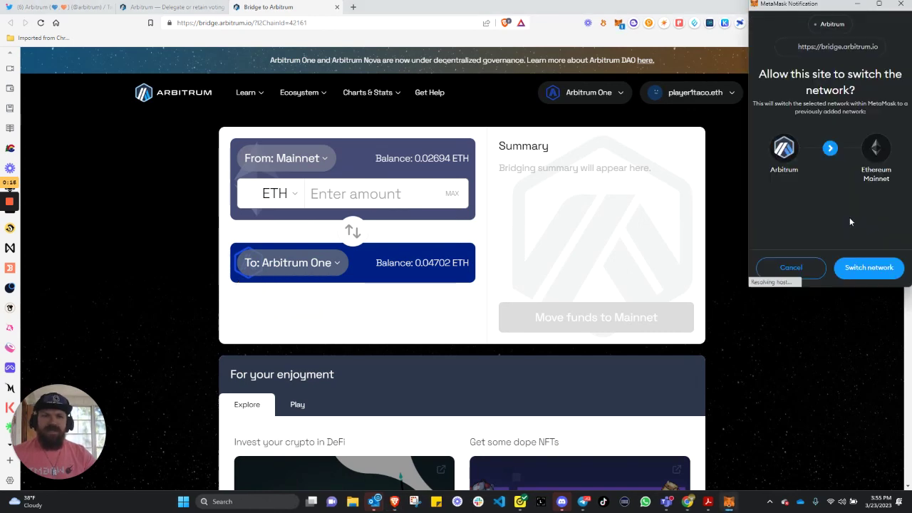
{"action": "left_click", "coordinate": [870, 266]}
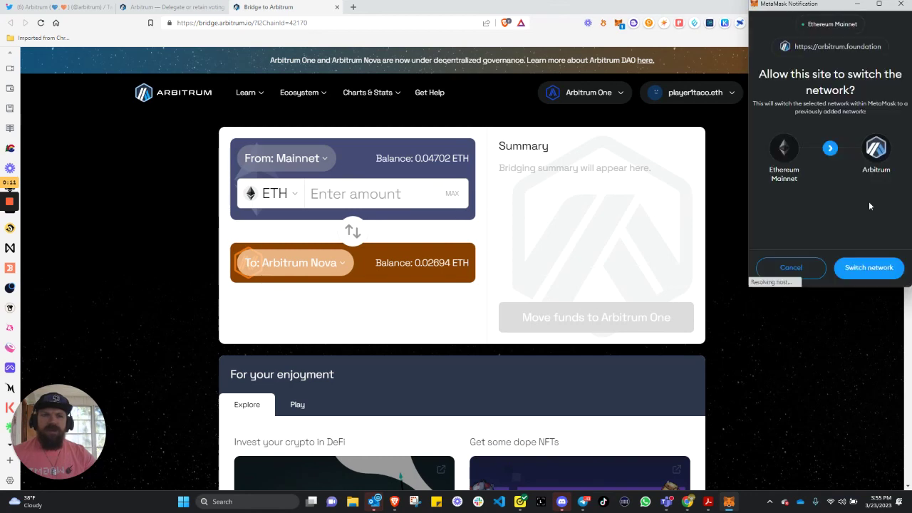
{"action": "left_click", "coordinate": [818, 264]}
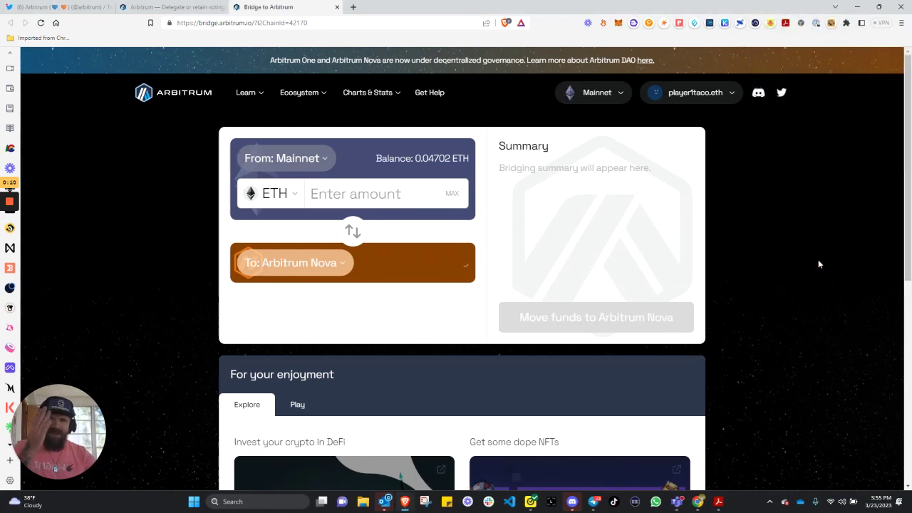